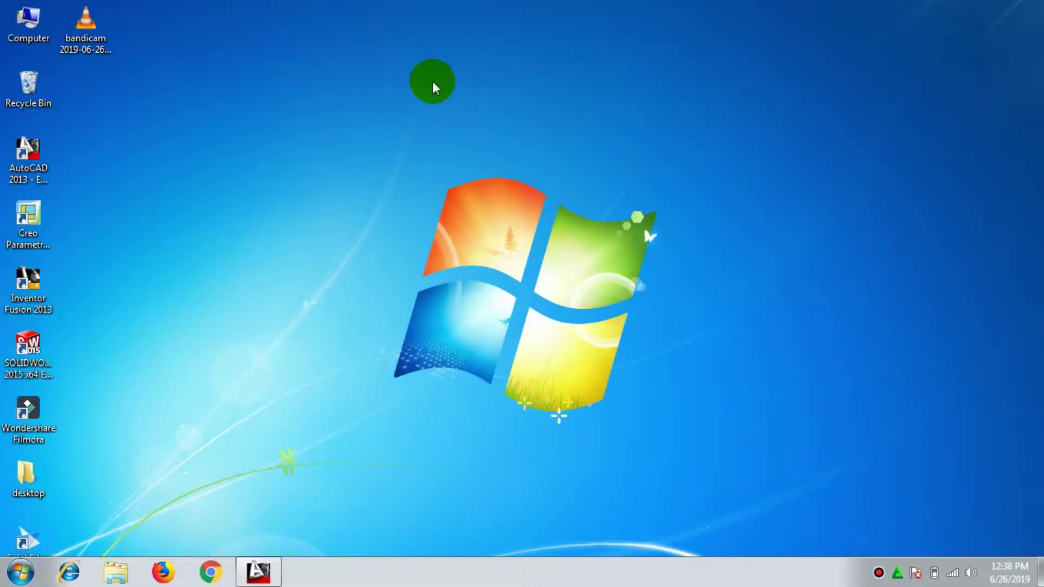
# Launch AutoCAD 2013 from its desktop shortcut and bring the blank Drawing1 window to the front.
pyautogui.click(31, 158)
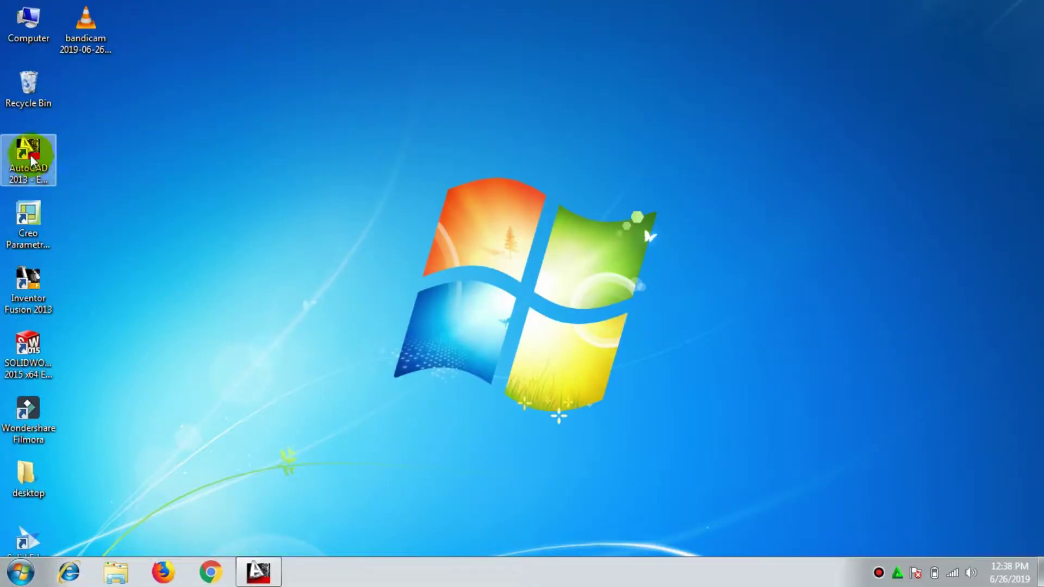
pyautogui.click(82, 162)
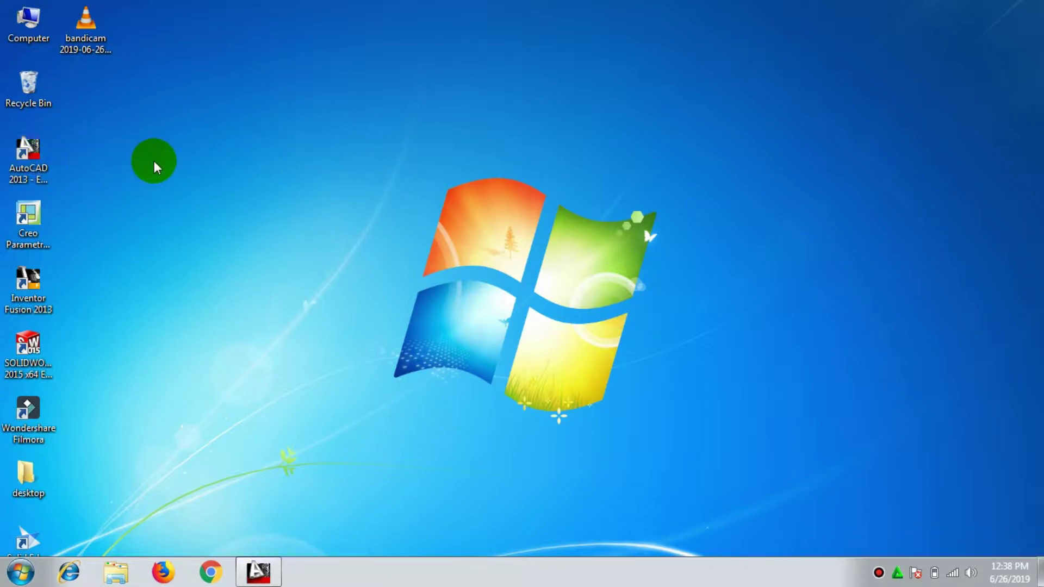
pyautogui.doubleClick(46, 155)
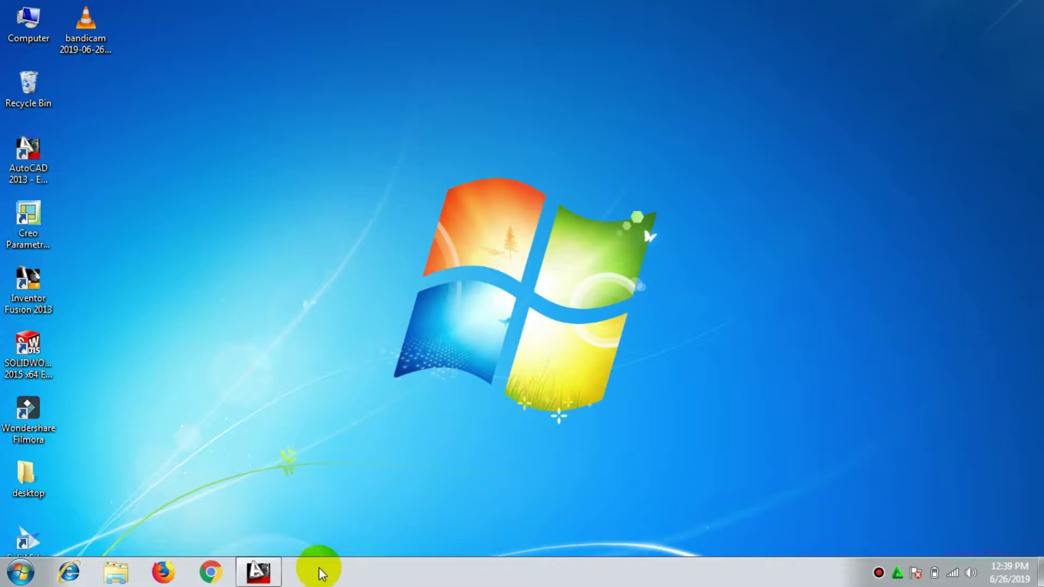
pyautogui.click(273, 572)
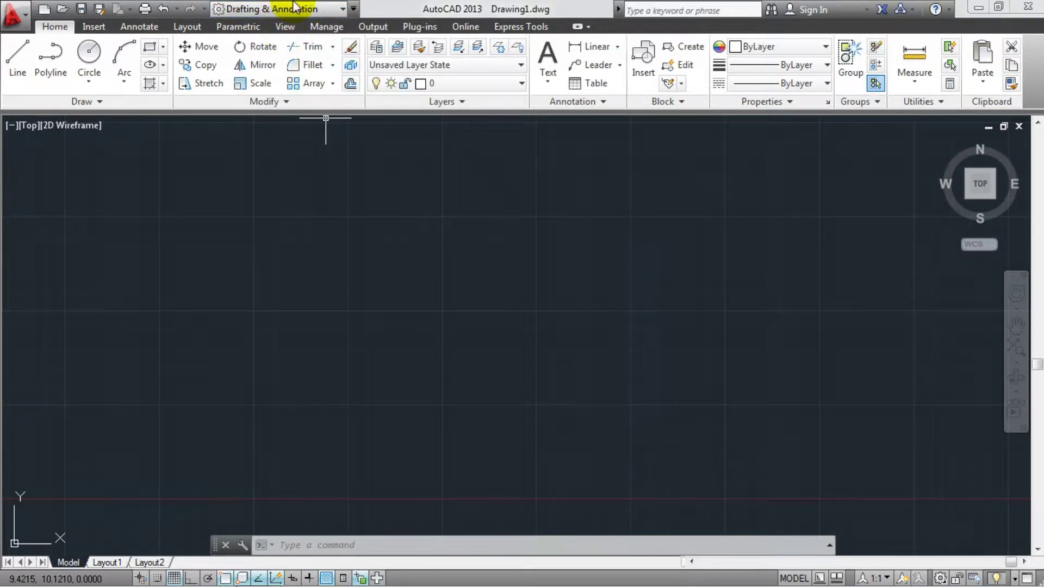
# Switch to the AutoCAD Classic workspace and close the Tool Palettes and the floating Orbit toolbar.
pyautogui.click(340, 9)
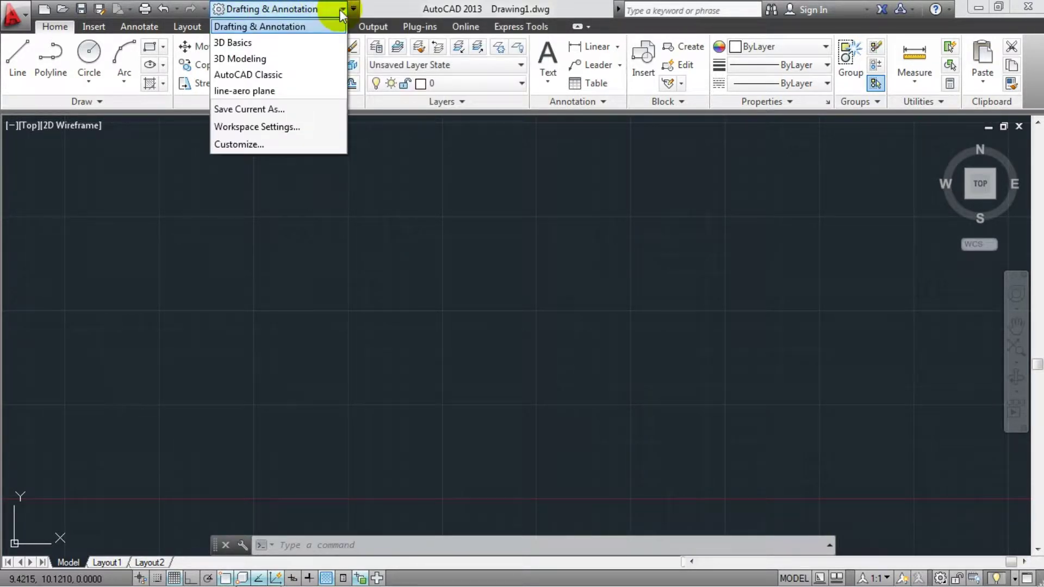
pyautogui.click(292, 76)
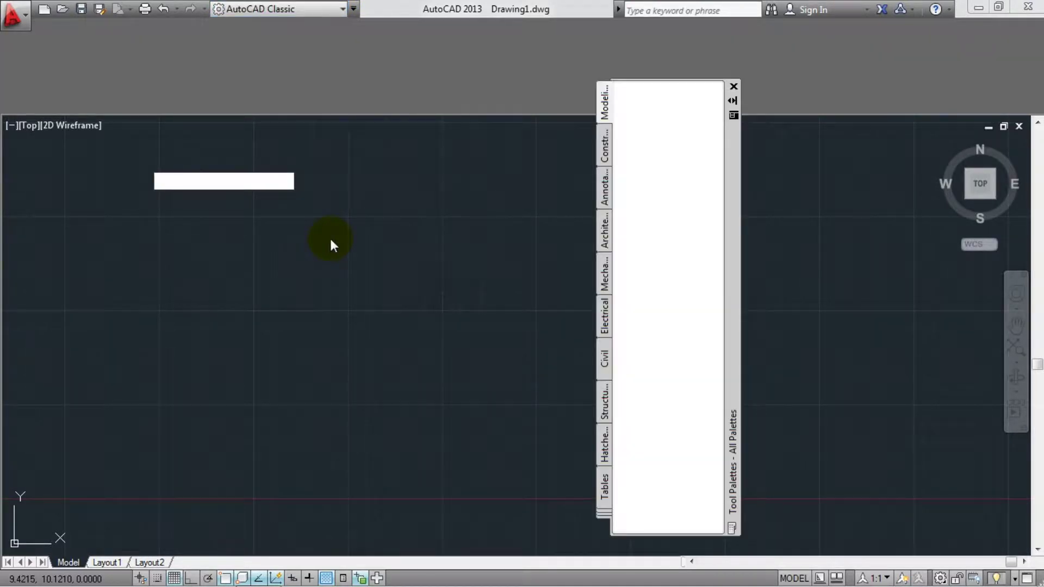
pyautogui.click(733, 86)
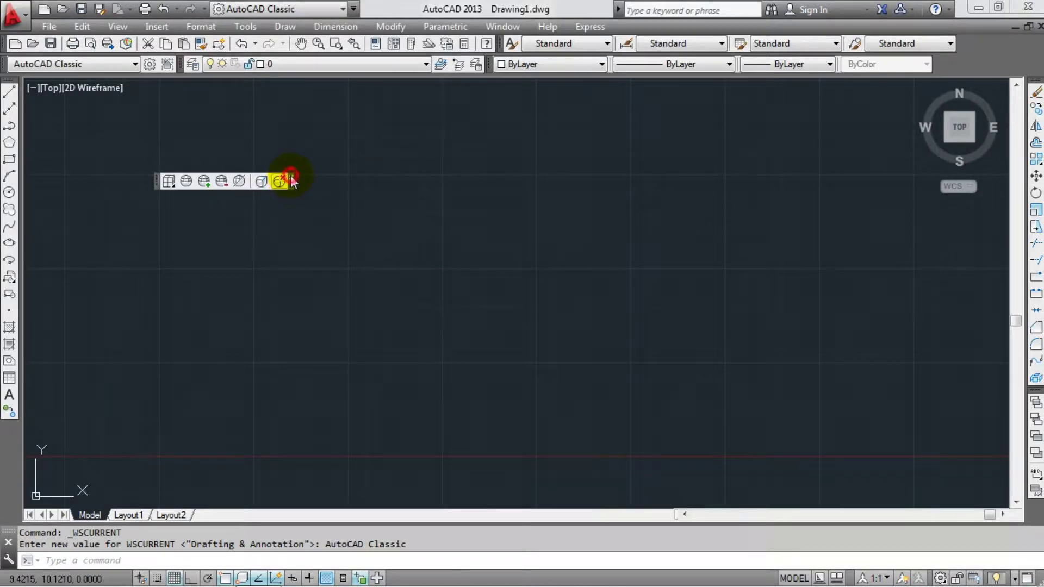
pyautogui.click(291, 176)
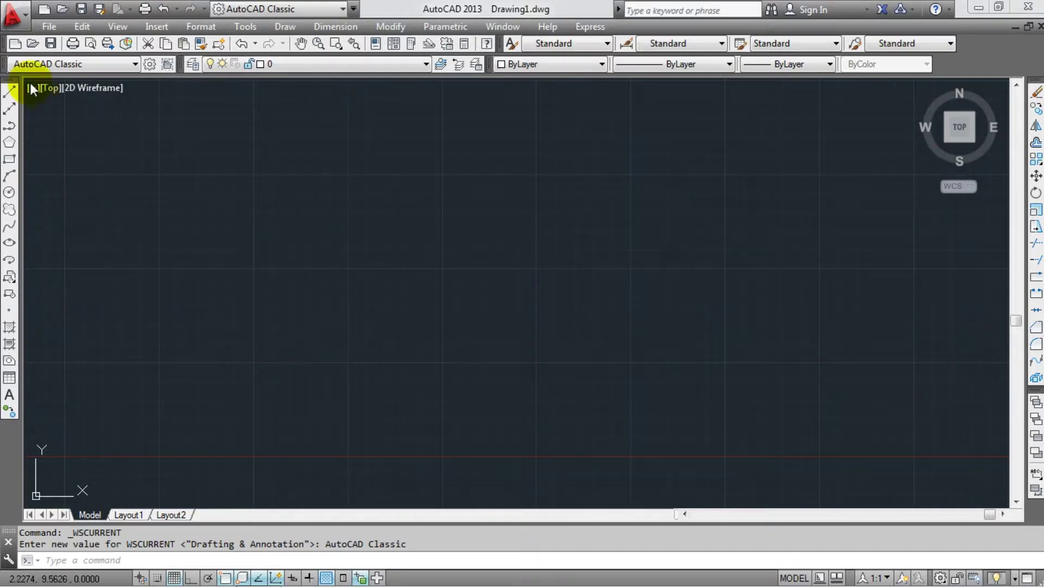
pyautogui.moveTo(966, 155)
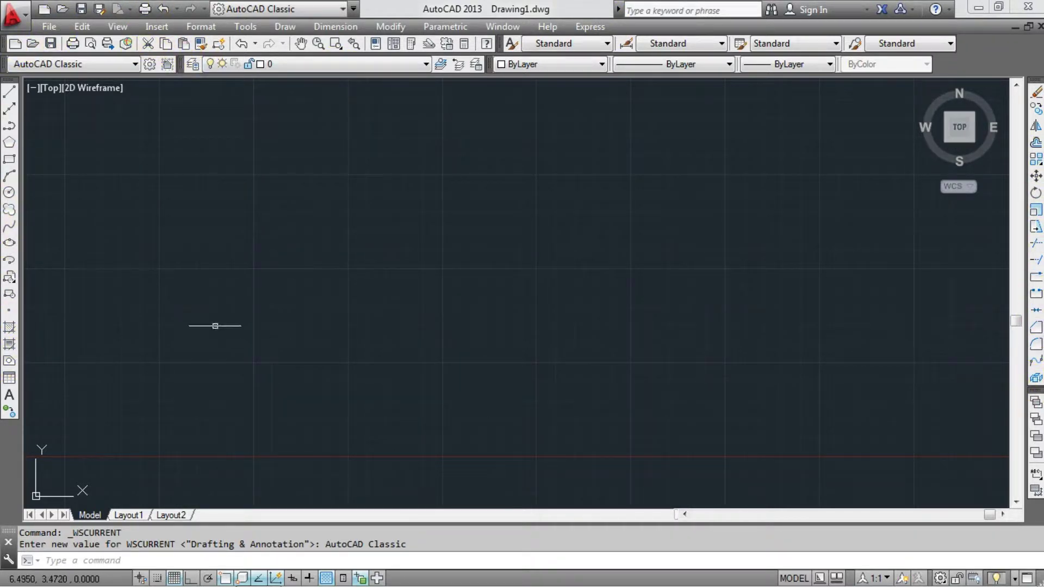
pyautogui.scroll(-3, 380, 267)
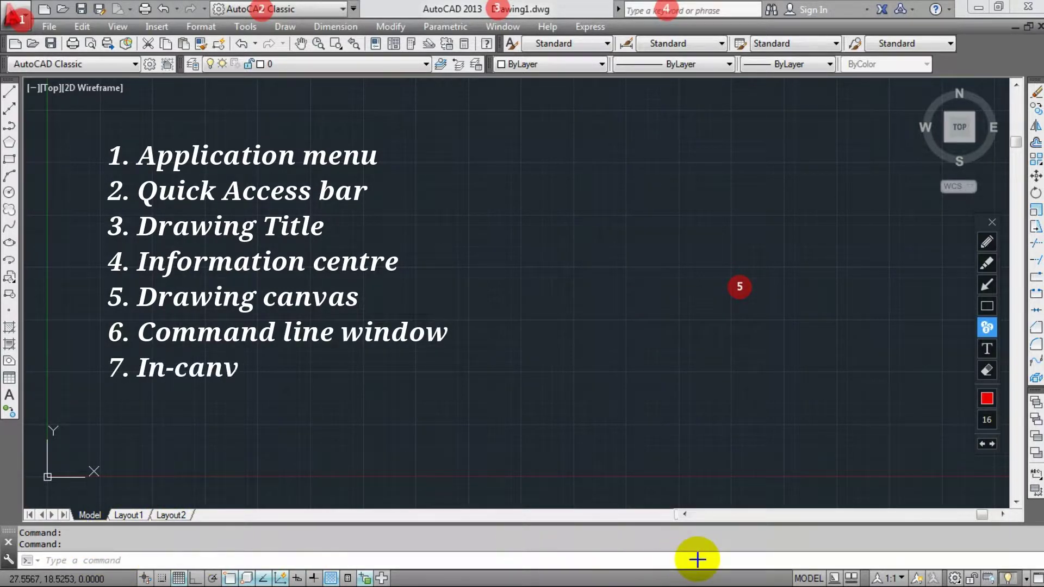
pyautogui.click(61, 90)
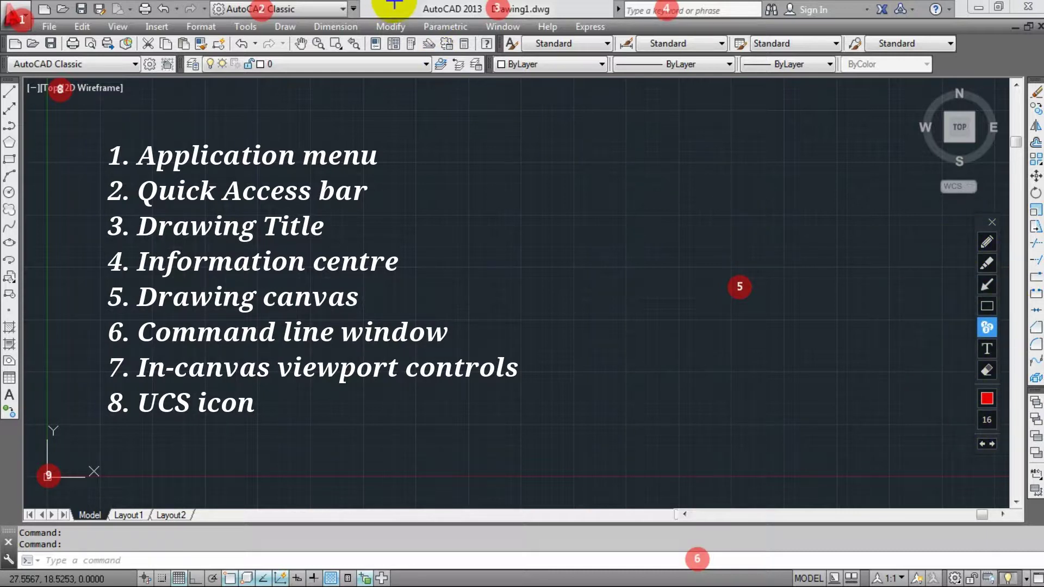
pyautogui.click(993, 217)
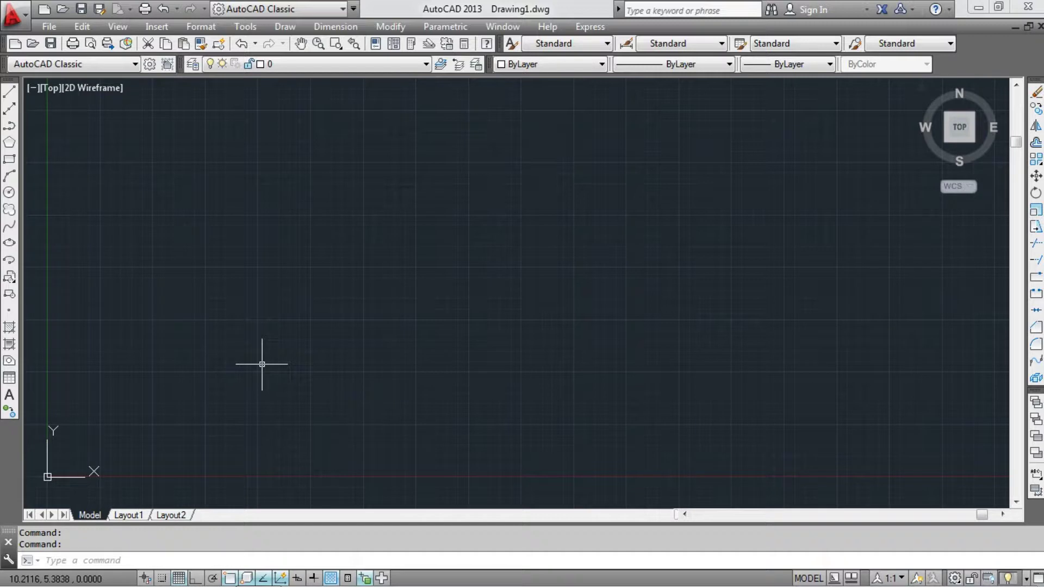
# Use UNITS to set Decimal lengths, 0.0000 precision and Millimeters insertion scale.
pyautogui.write('un')
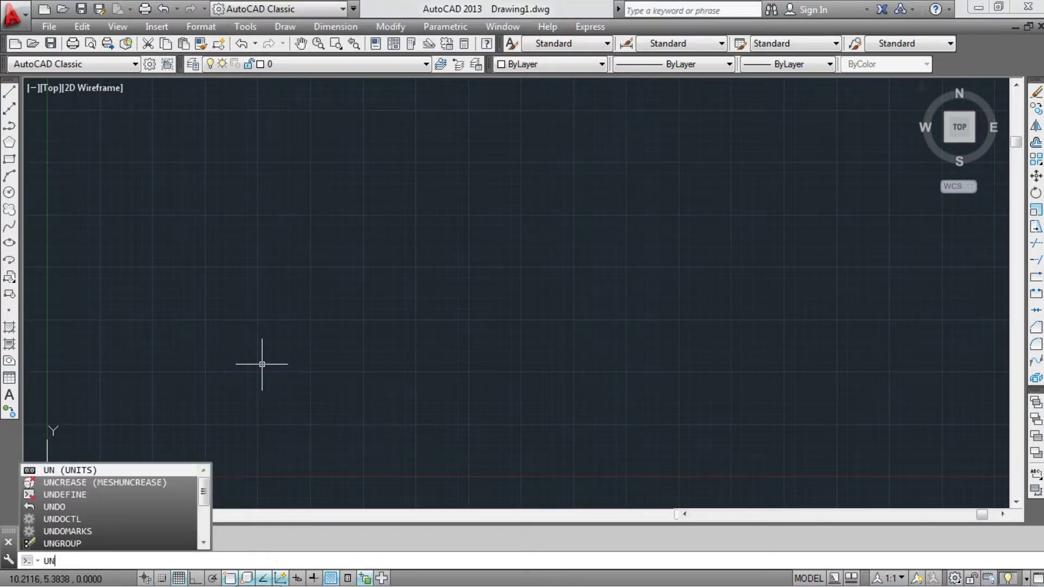
pyautogui.click(77, 470)
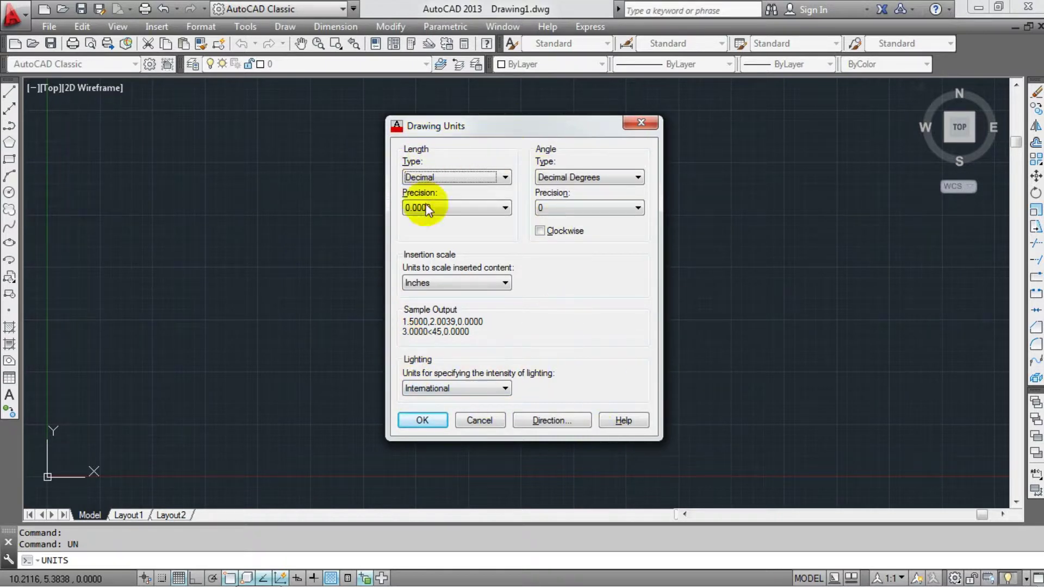
pyautogui.click(508, 179)
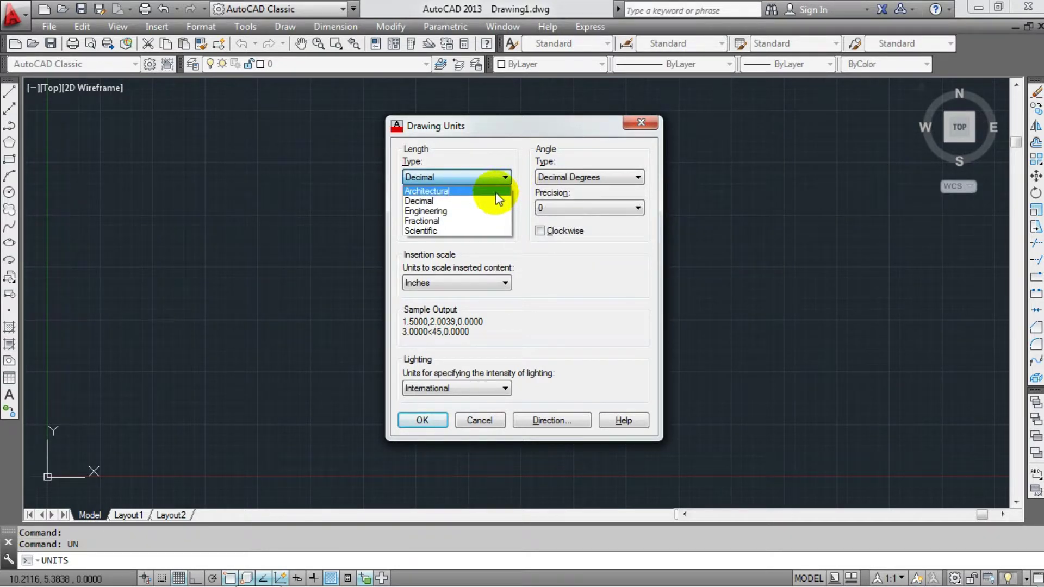
pyautogui.click(496, 192)
pyautogui.click(501, 178)
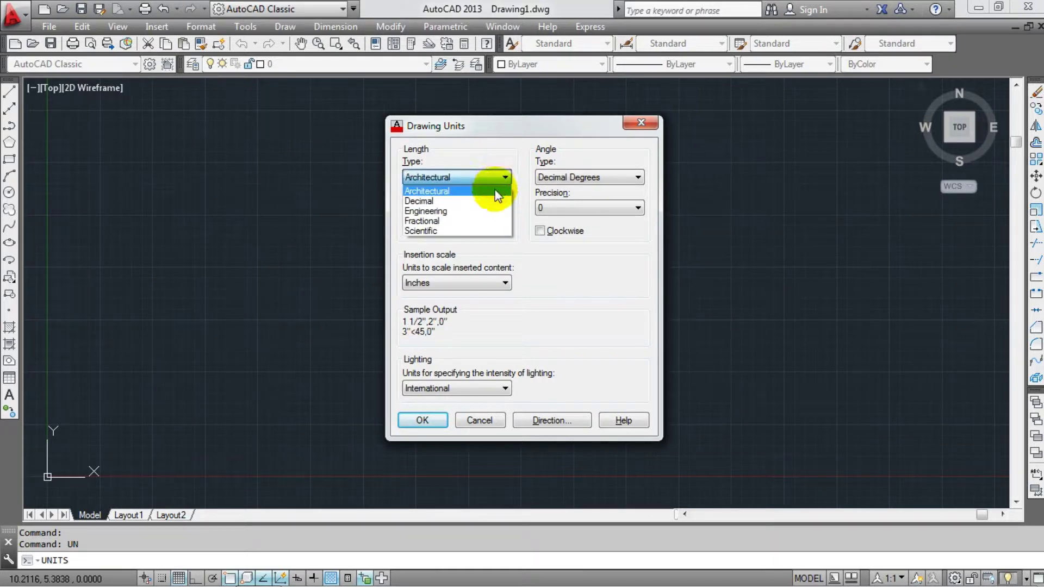
pyautogui.click(487, 200)
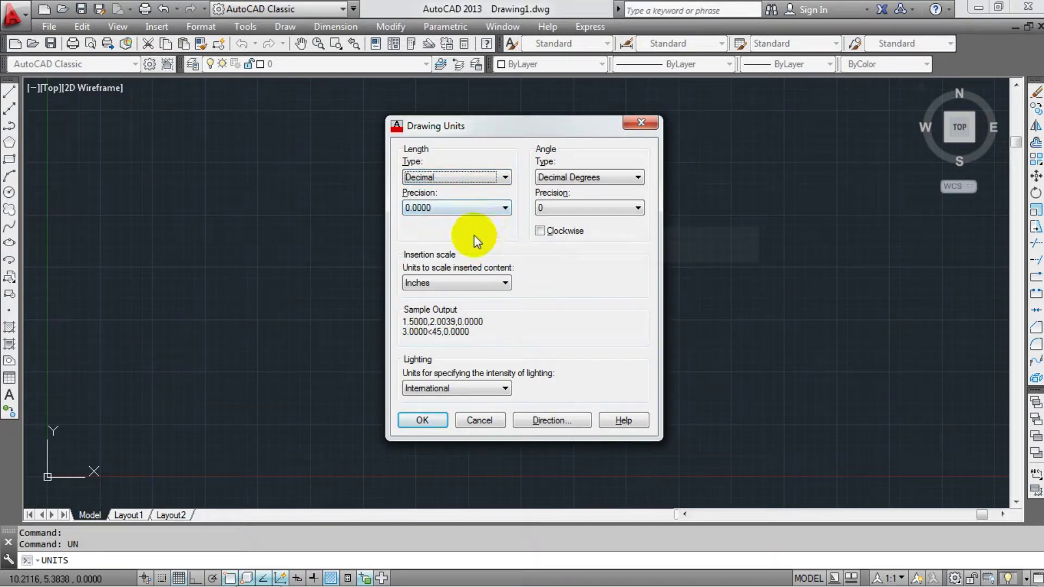
pyautogui.click(489, 210)
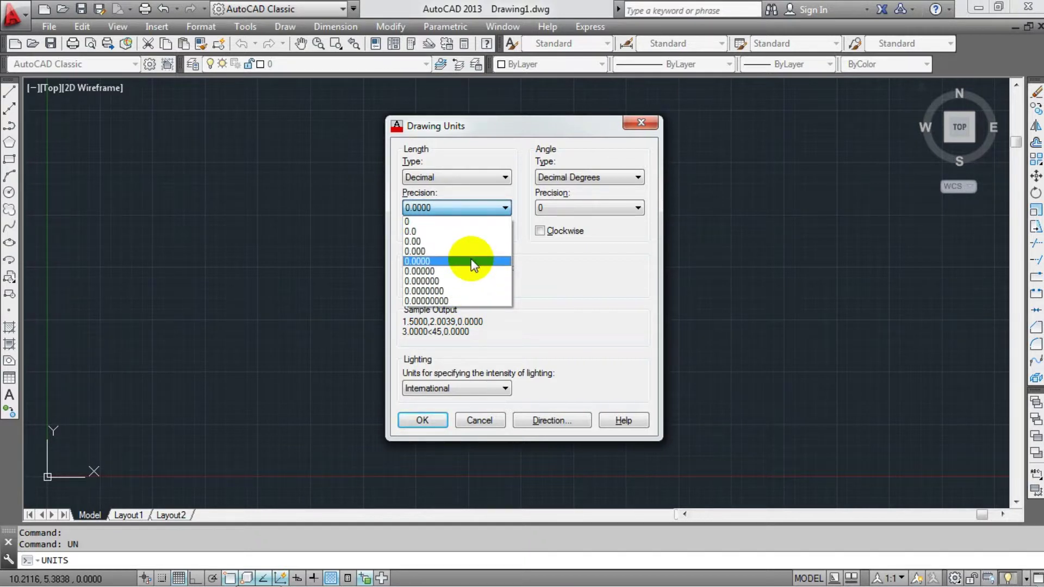
pyautogui.click(469, 222)
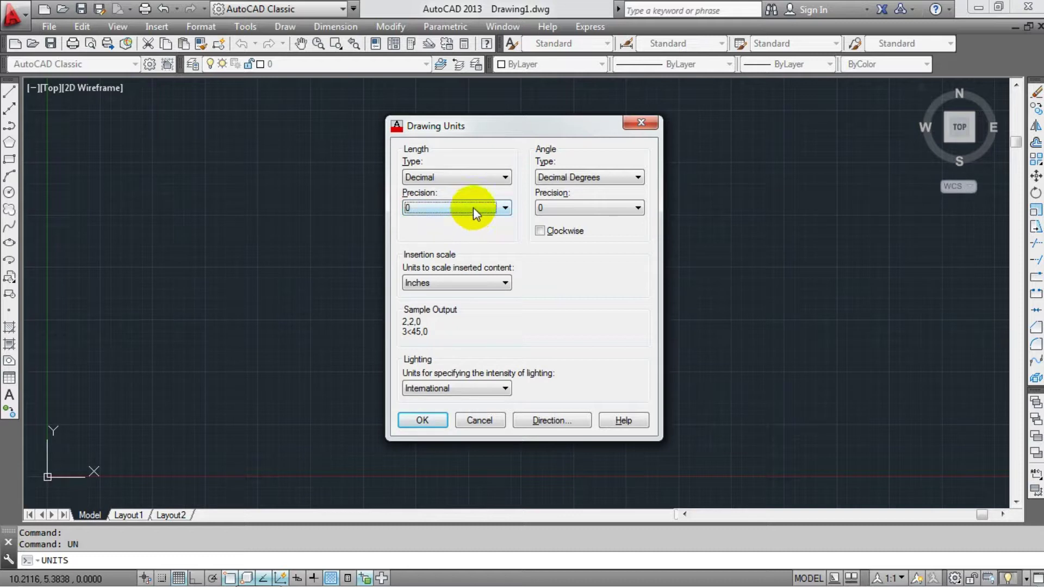
pyautogui.click(473, 207)
pyautogui.click(468, 263)
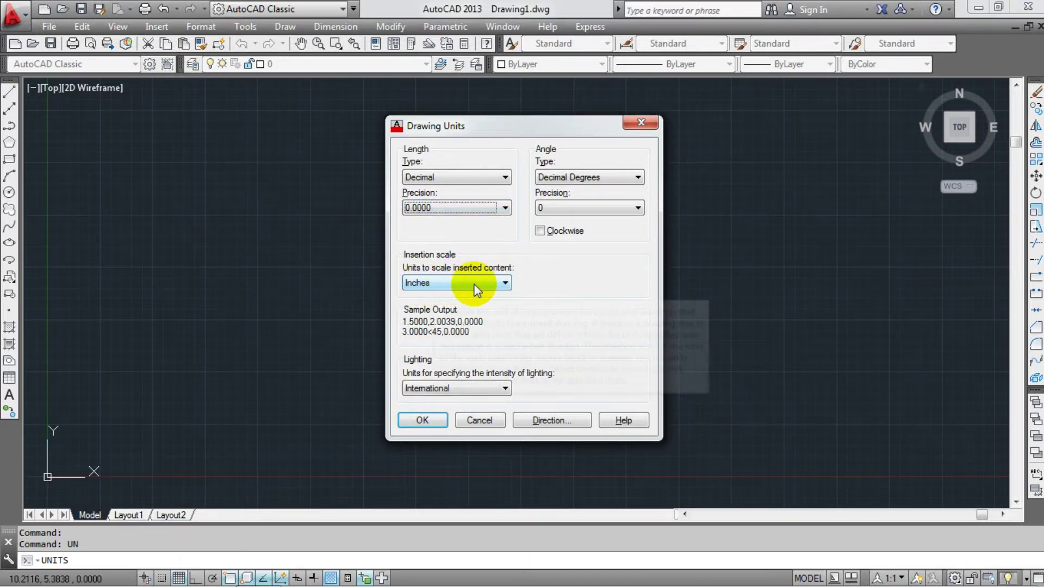
pyautogui.moveTo(481, 284)
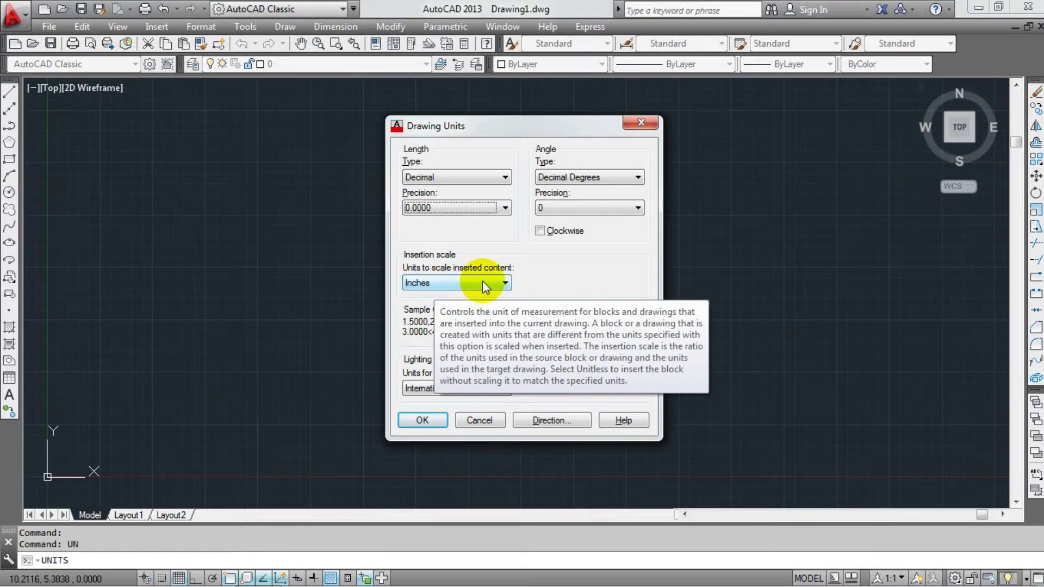
pyautogui.click(482, 282)
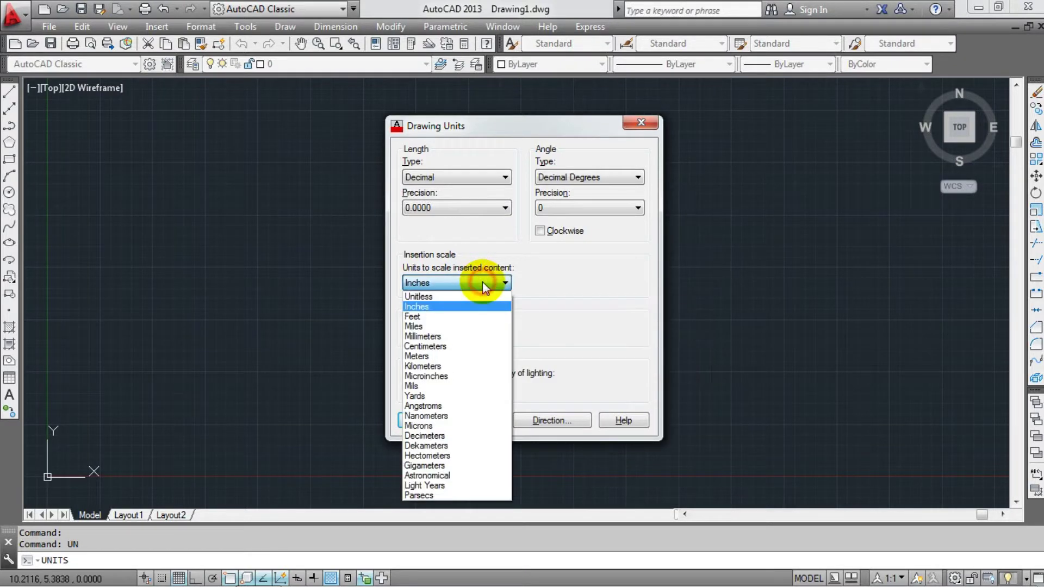
pyautogui.click(471, 336)
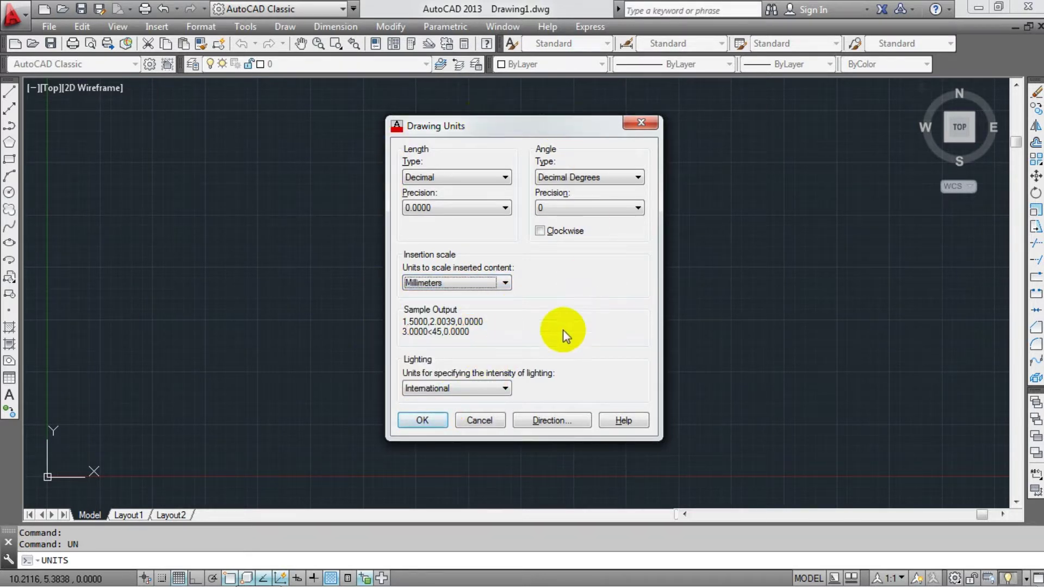
pyautogui.click(420, 420)
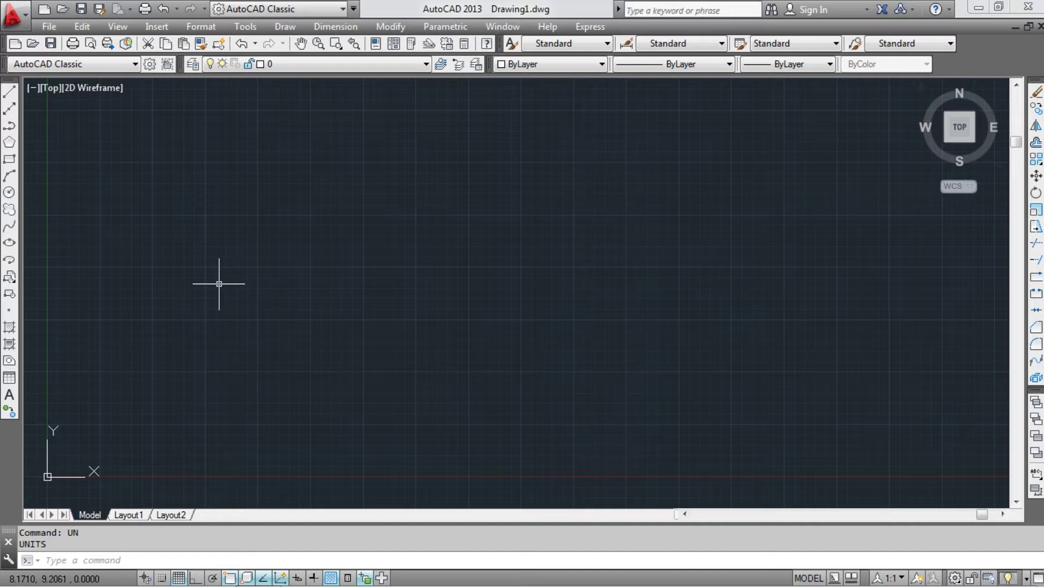
# Set the model space limits from 0,0 to 12,9 with the LIMITS command.
pyautogui.write('LIMCHECK')
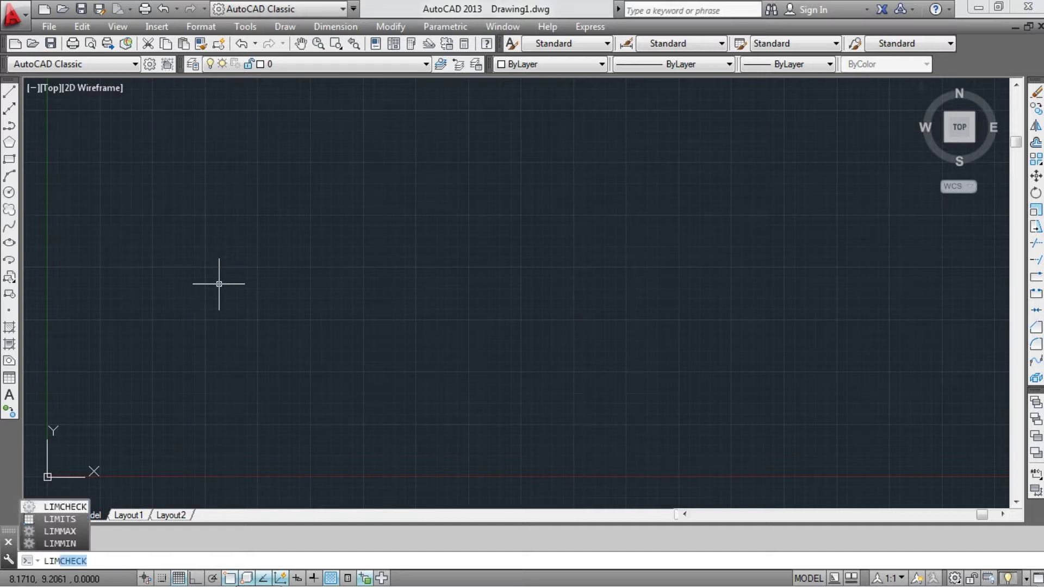
pyautogui.moveTo(219, 284); pyautogui.dragTo(263, 322)
pyautogui.write('LIM')
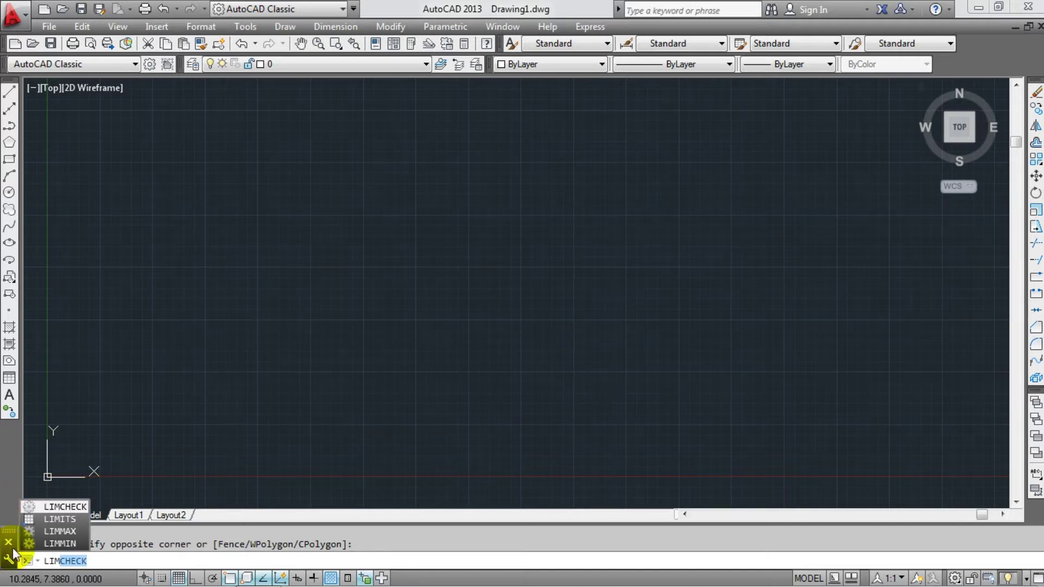
pyautogui.click(50, 517)
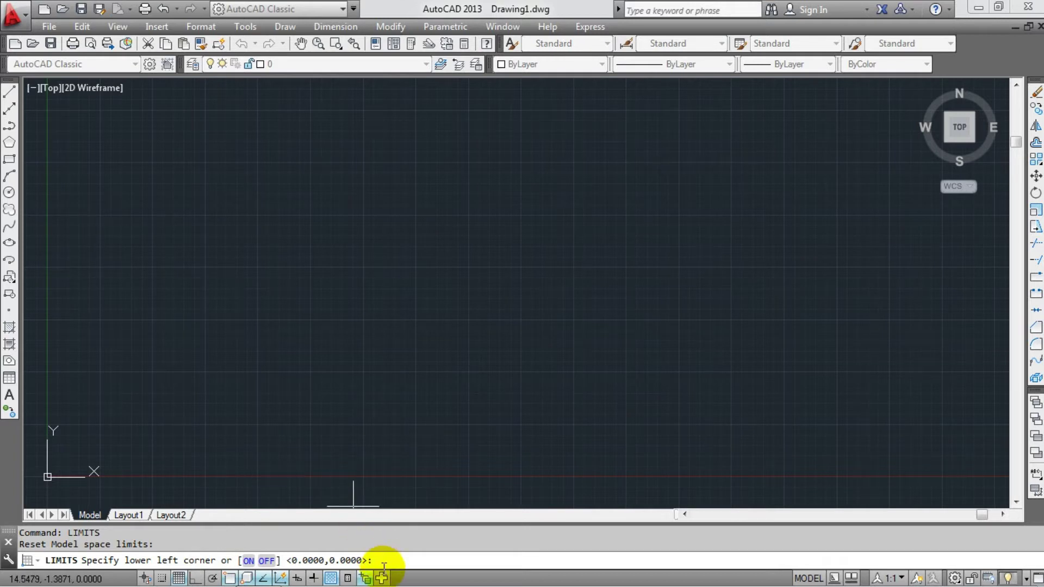
pyautogui.press('Return')
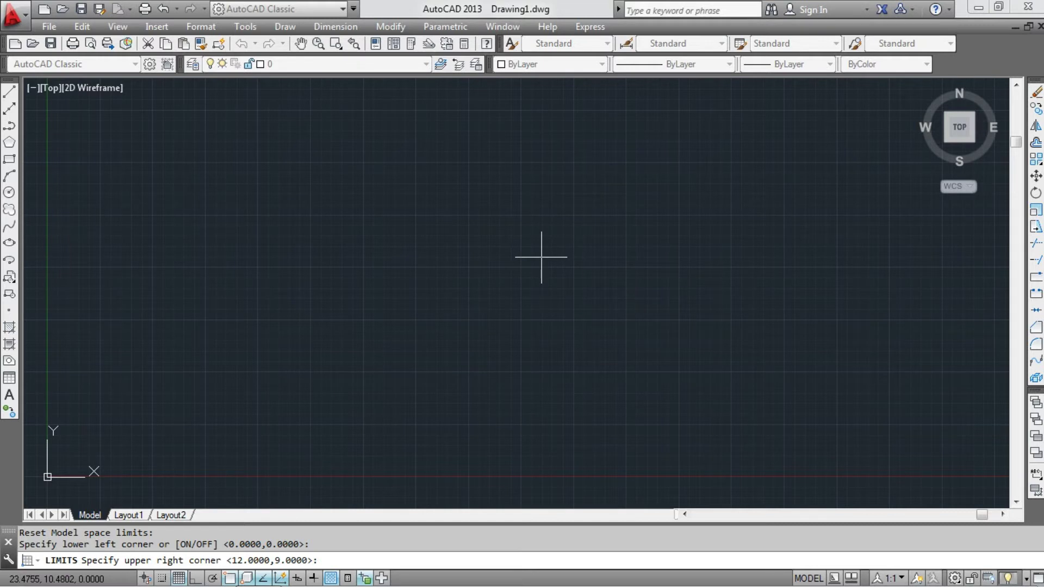
pyautogui.press('Return')
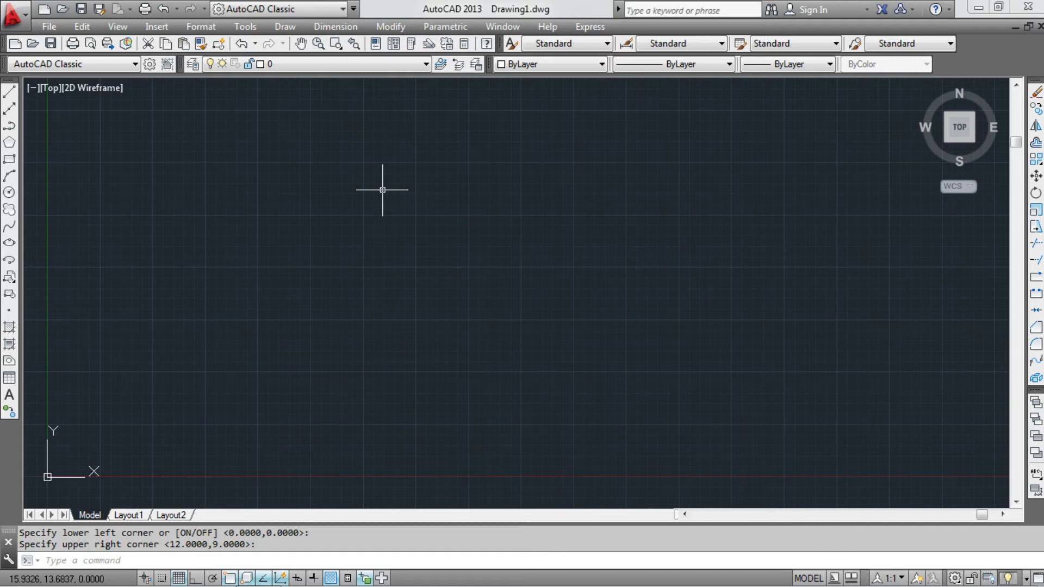
pyautogui.write('ZOOM')
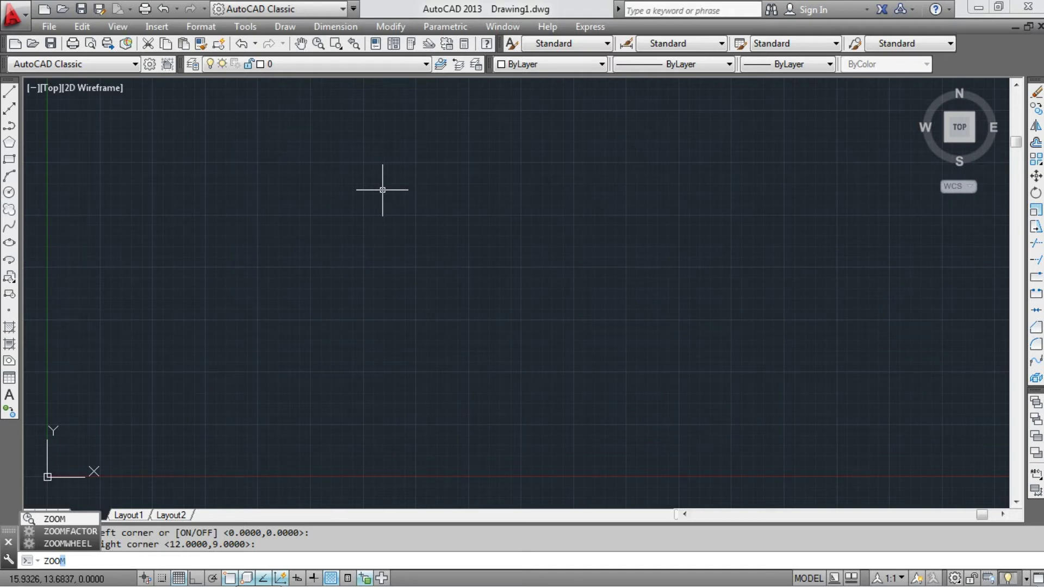
# Zoom All to fit the view to the 0,0 to 12,9 drawing limits.
pyautogui.press('Return')
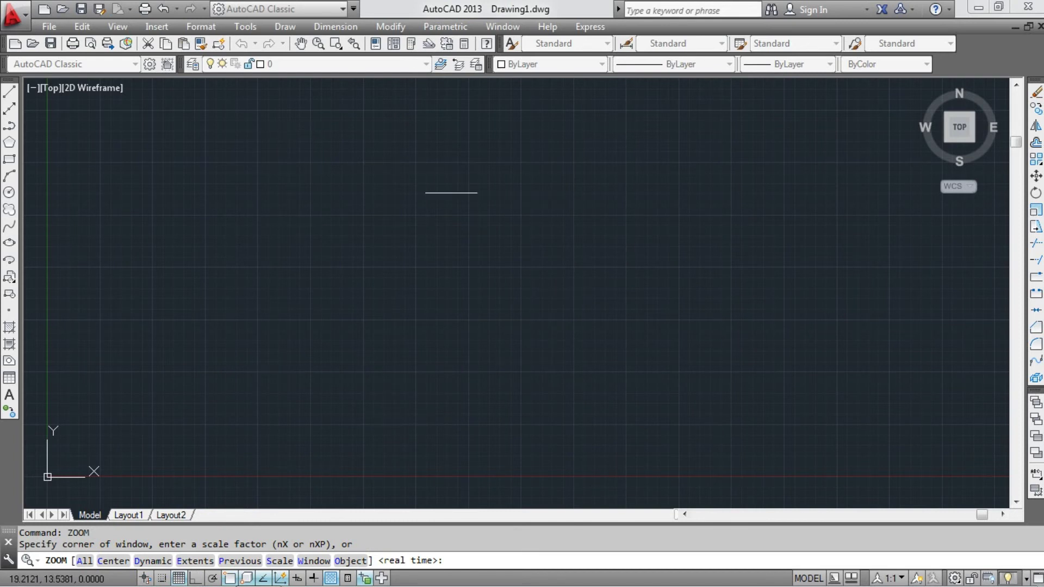
pyautogui.click(85, 561)
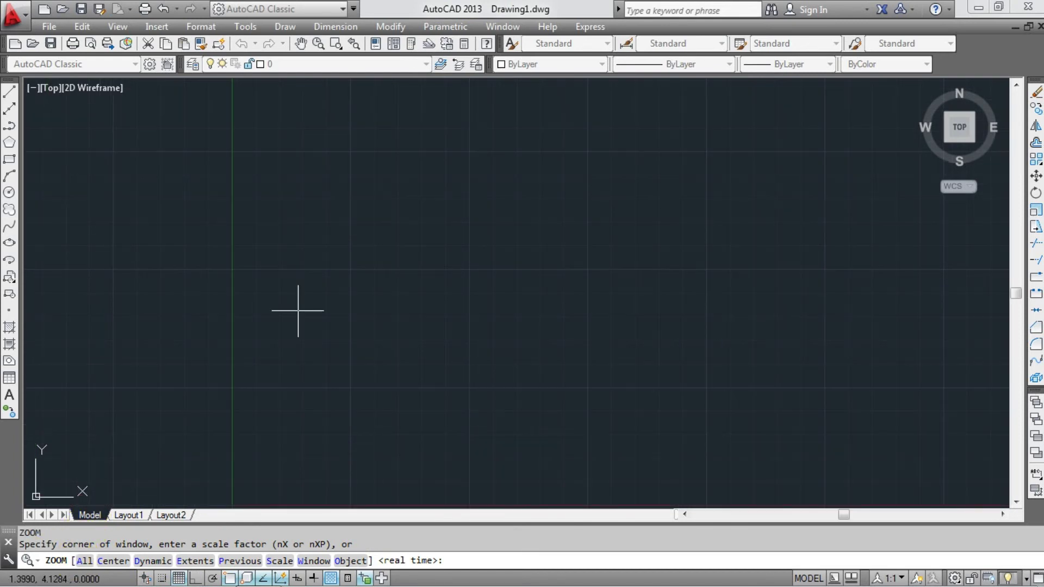